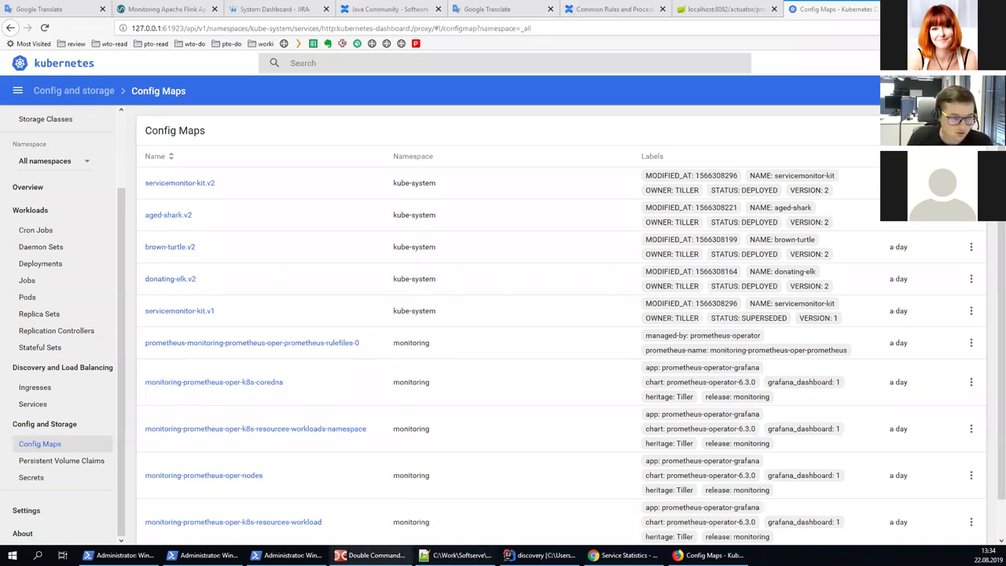
Step: Switch to PowerShell and rerun kubectl port-forward prometheus-monitoring-prometheus-oper-prometheus-0 9090:9090 --namespace monitoring
left_click(289, 555)
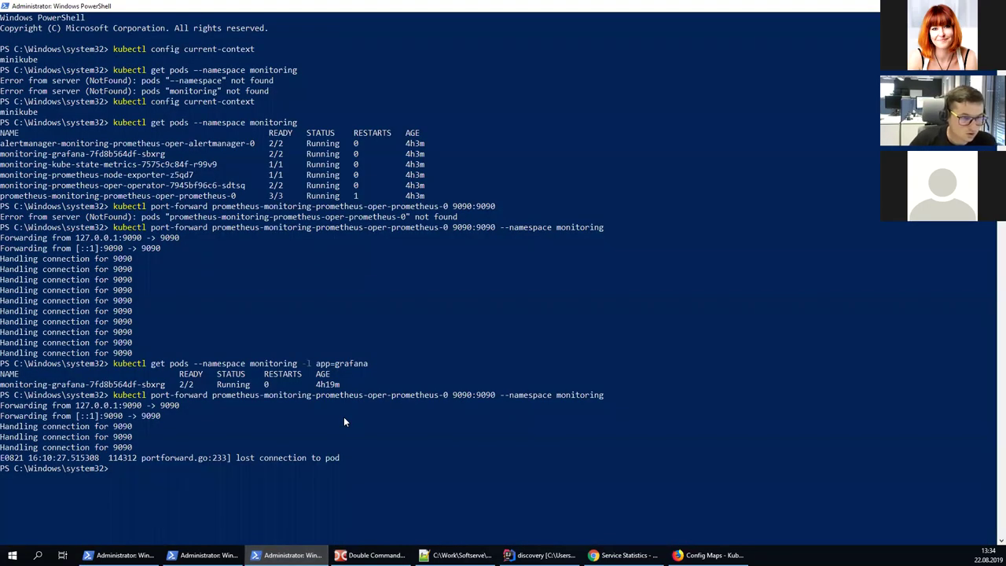
key("Up")
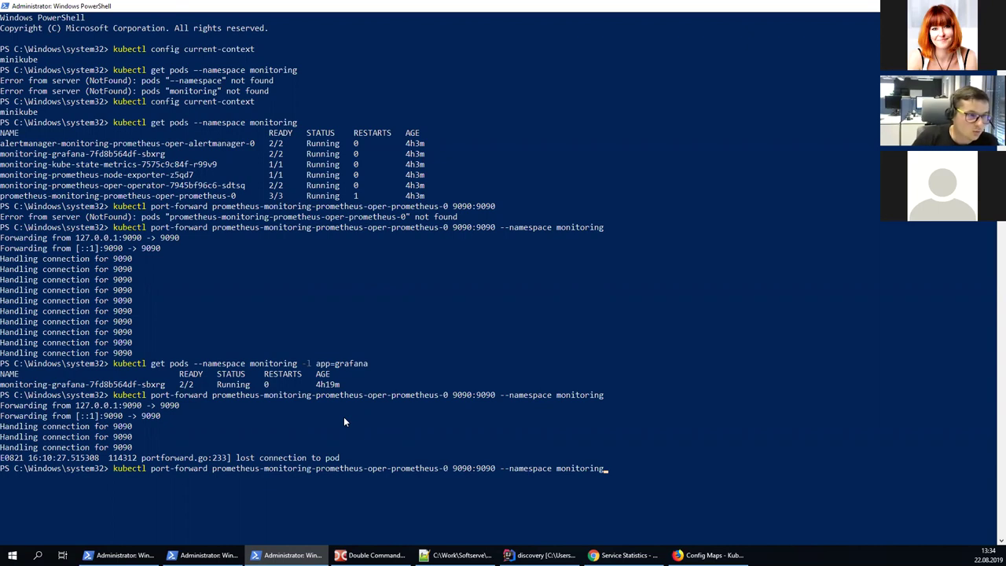
key("Up")
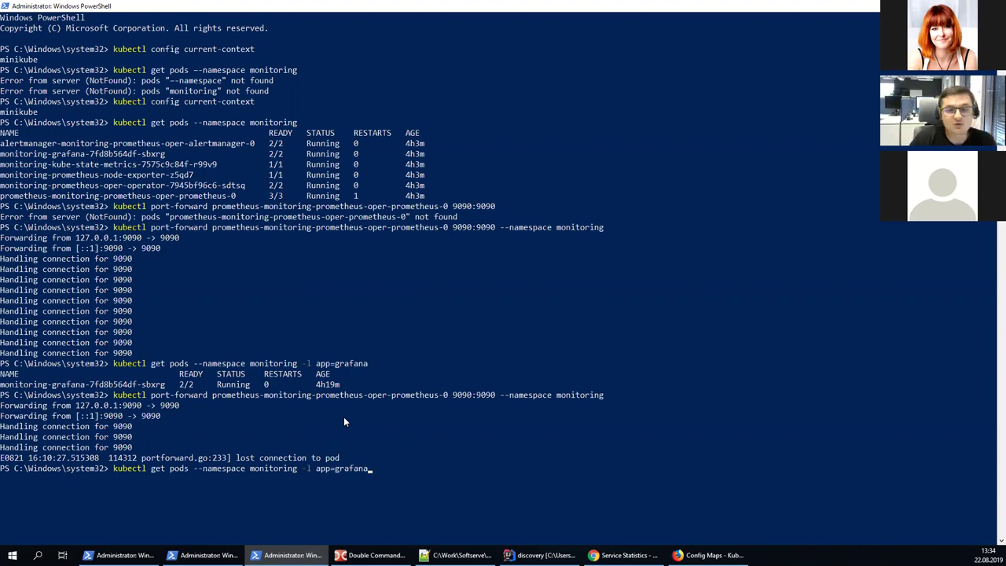
key("BackSpace")
key("BackSpace")
key("BackSpace")
key("BackSpace")
key("BackSpace")
key("BackSpace")
key("BackSpace")
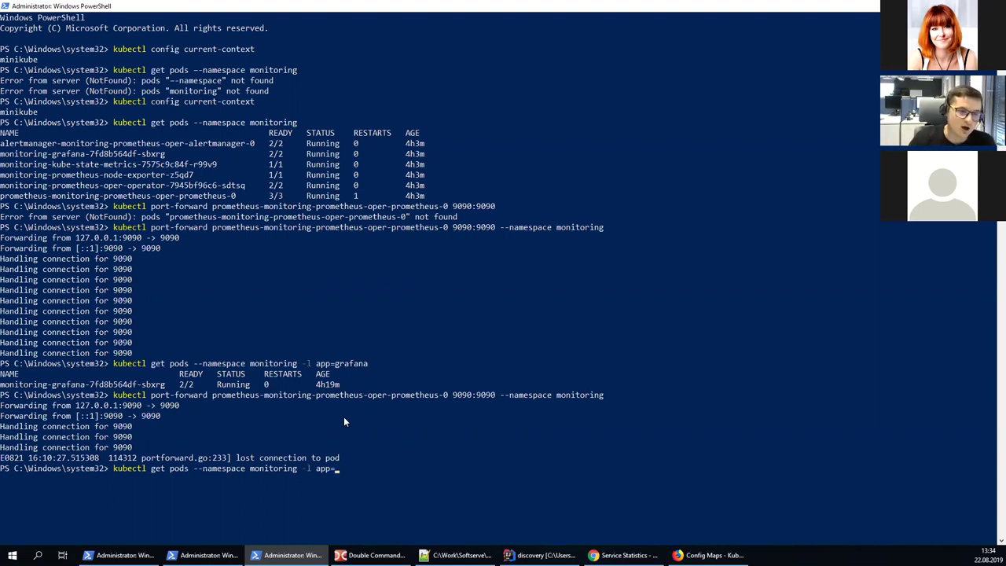
key("Up")
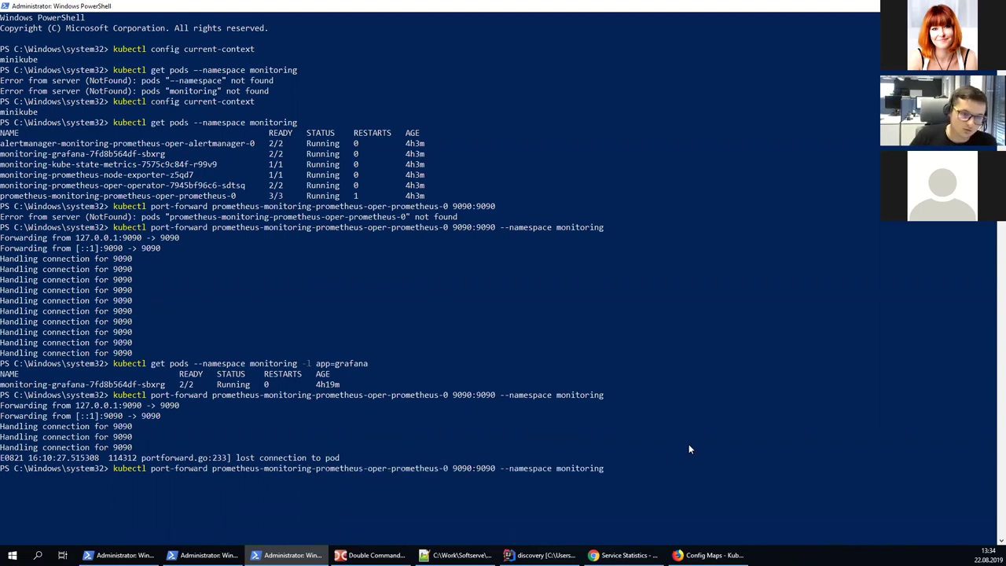
key("Return")
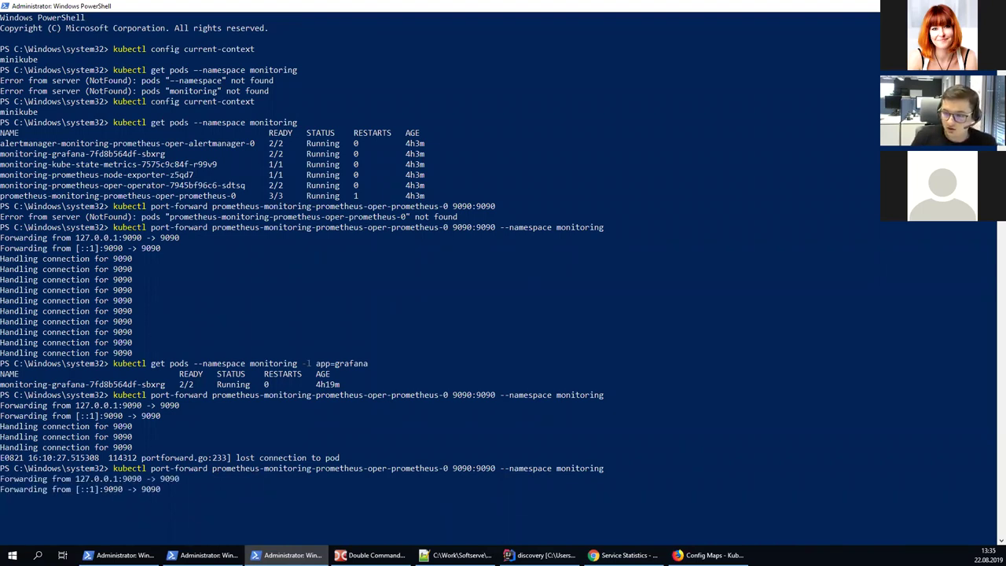
Step: Switch to Firefox and open localhost:9090 in a new browser tab
left_click(708, 555)
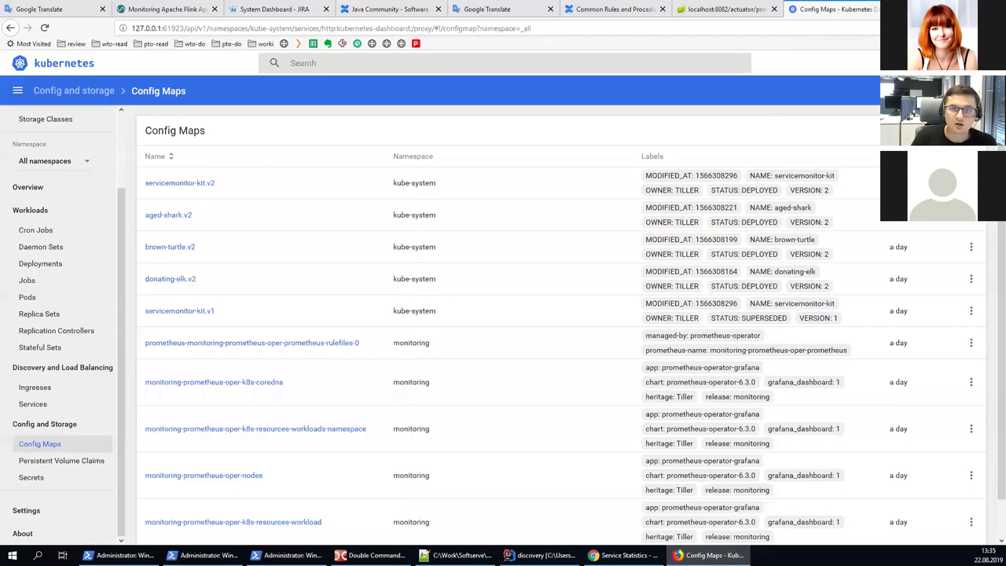
key("ctrl+t")
type("pro")
key("Escape")
key("Escape")
type("lo")
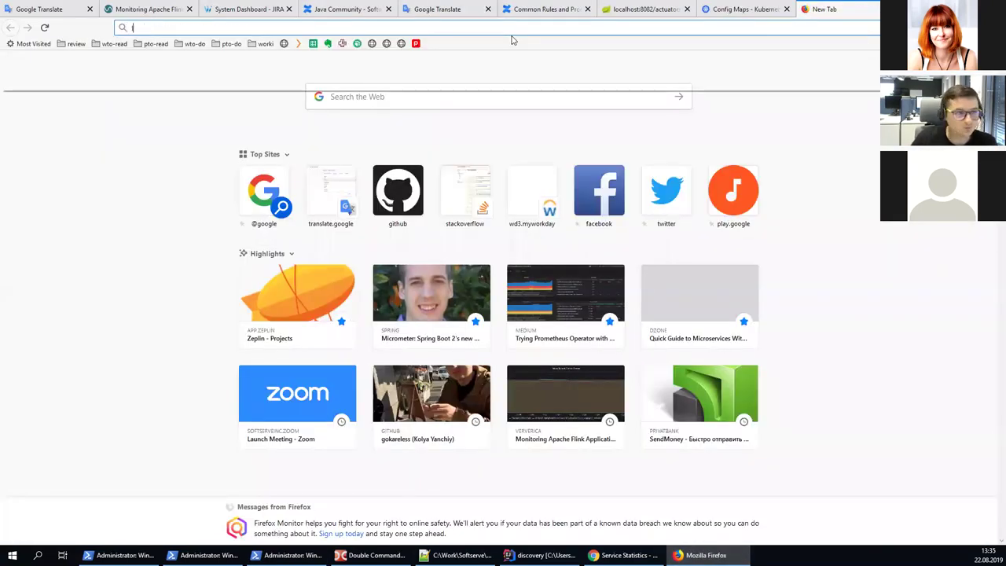
key("Down")
key("Down")
key("Down")
key("Down")
key("Down")
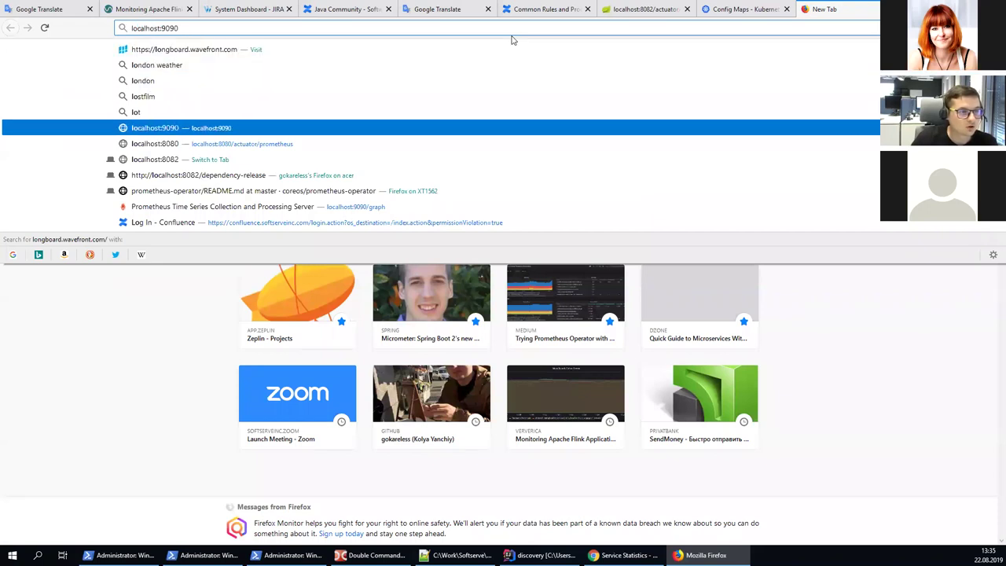
key("Return")
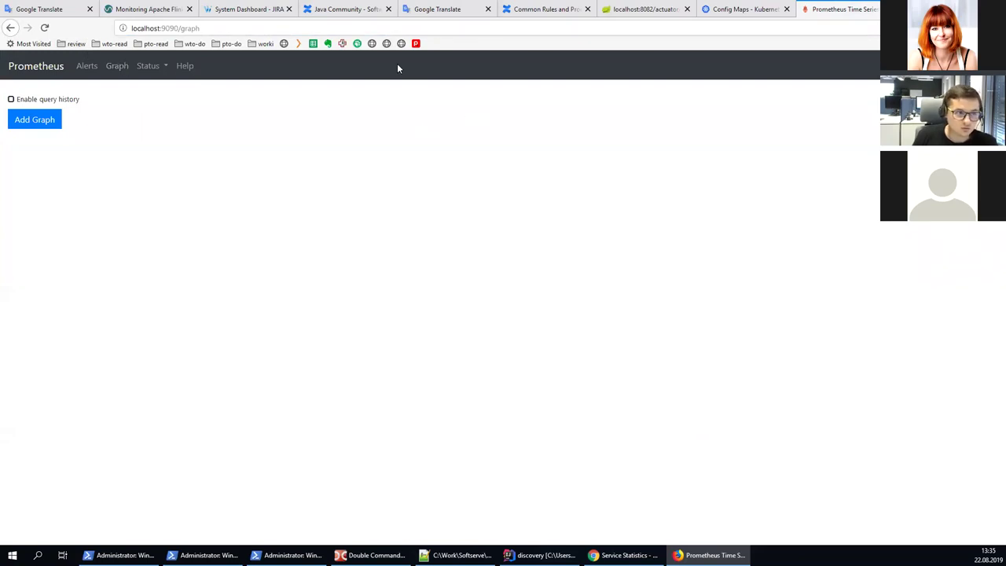
Step: Try to open the Prometheus Configuration page and check the port-forward output in PowerShell
left_click(152, 70)
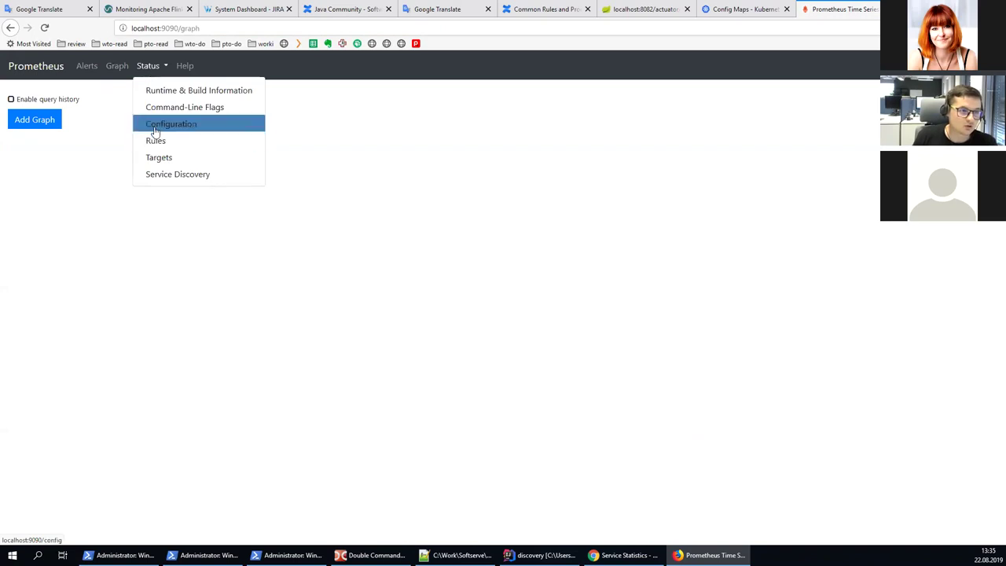
left_click(155, 129)
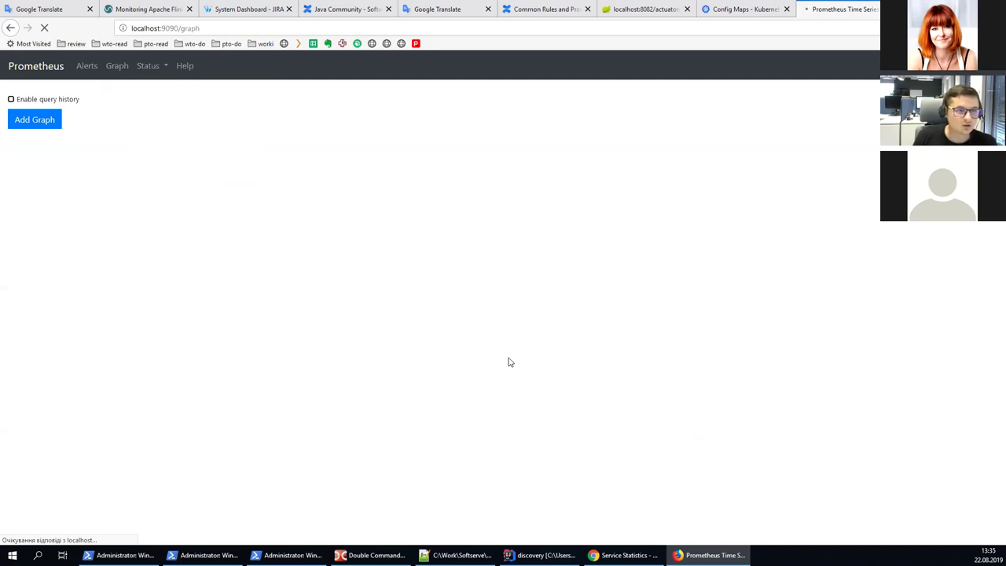
left_click(289, 555)
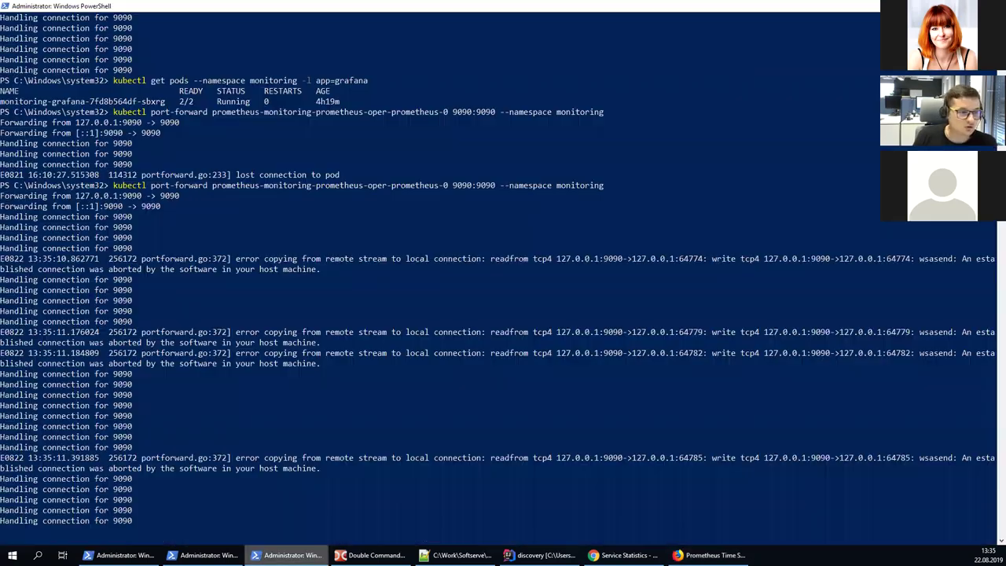
key("alt+Tab")
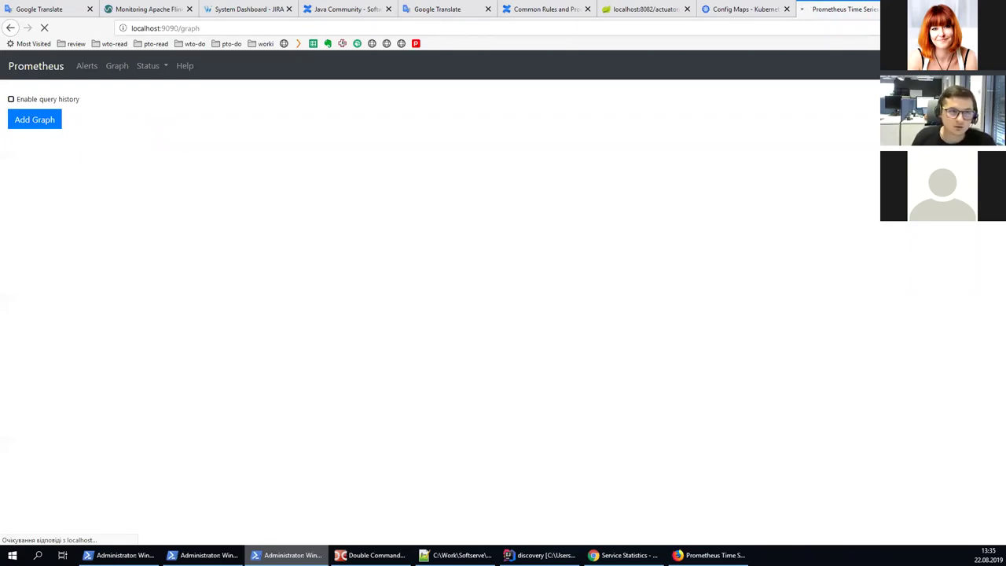
Step: Open the Prometheus Targets page in a separate tab and check the port-forward output while it loads
left_click(149, 68)
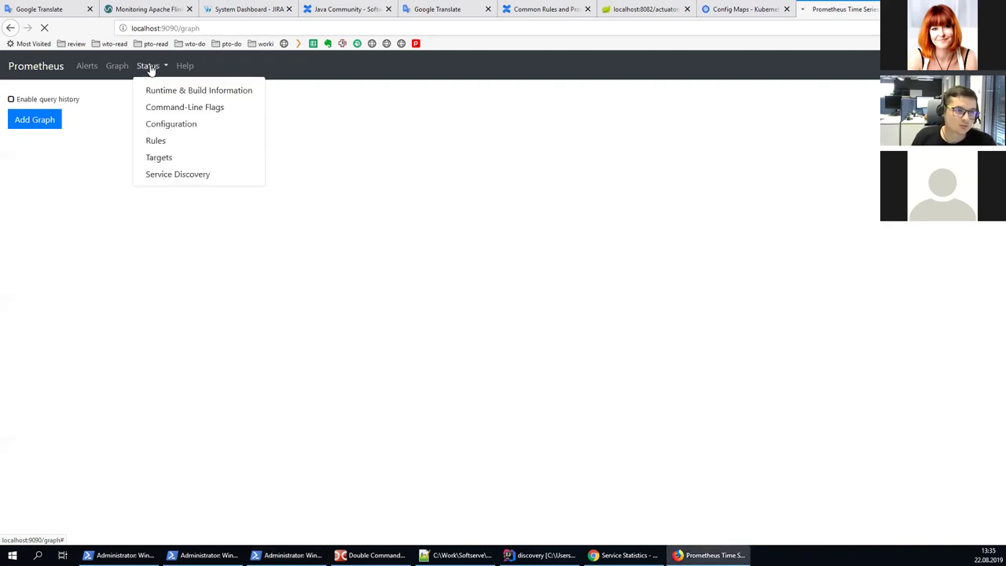
middle_click(157, 157)
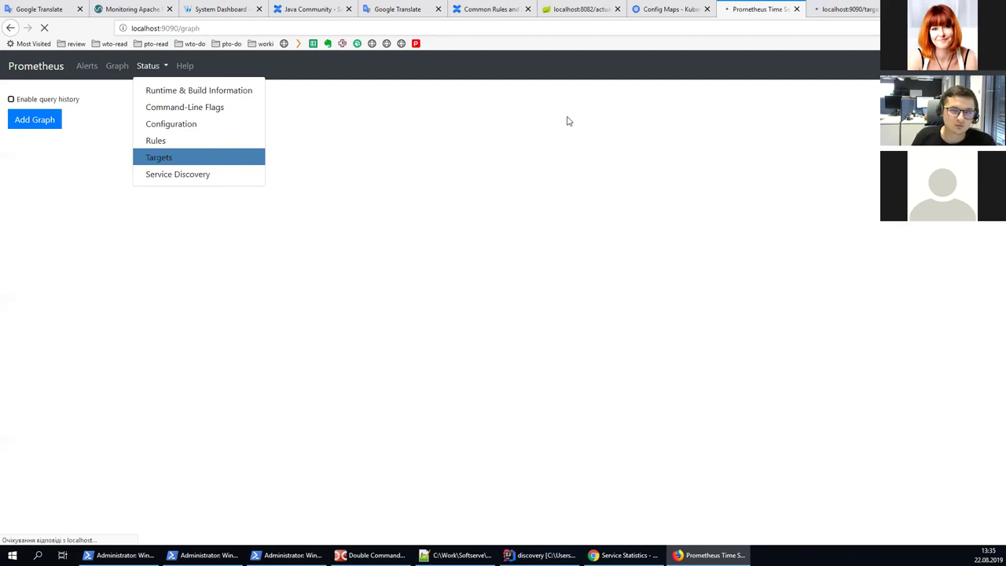
left_click(566, 128)
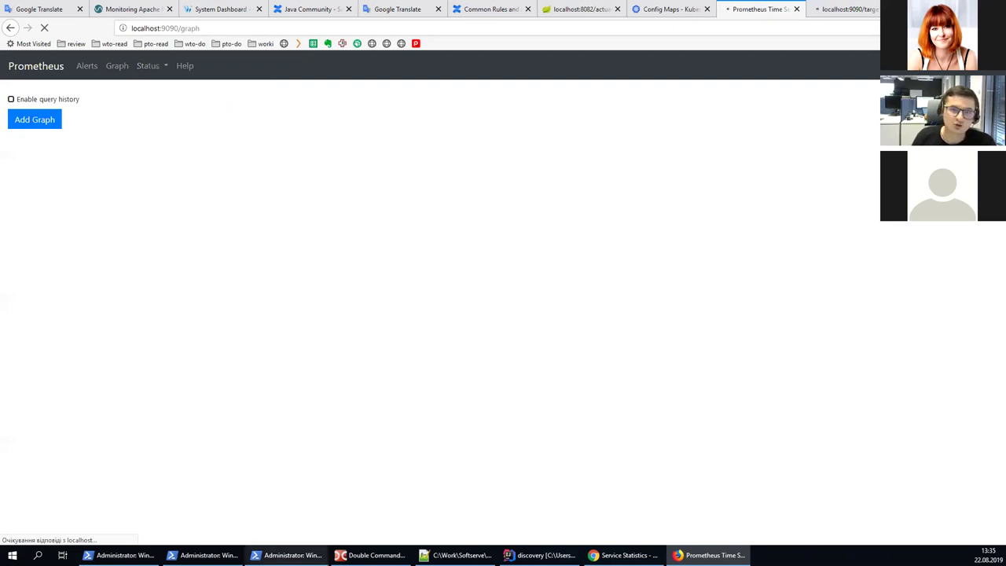
key("alt+Tab")
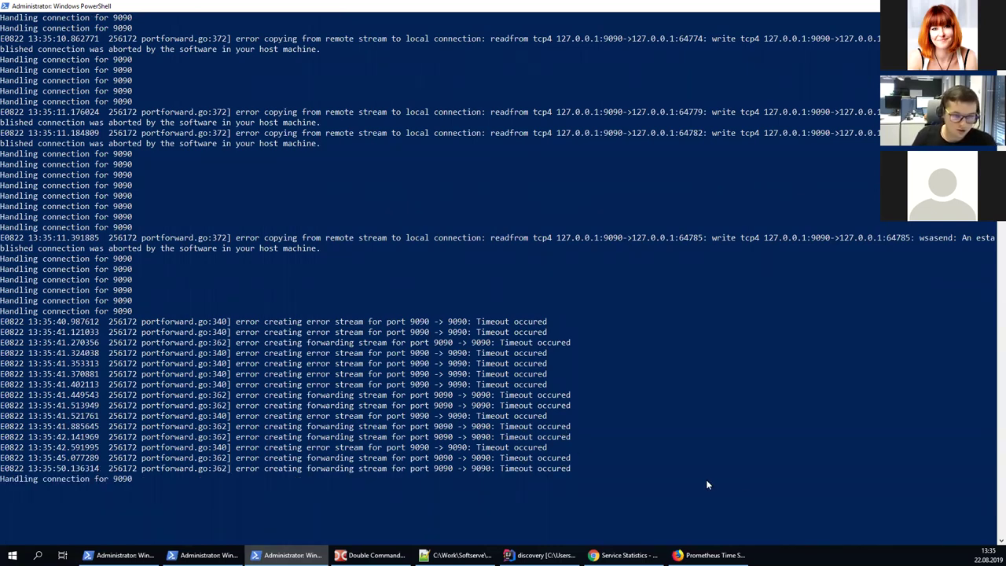
left_click(710, 555)
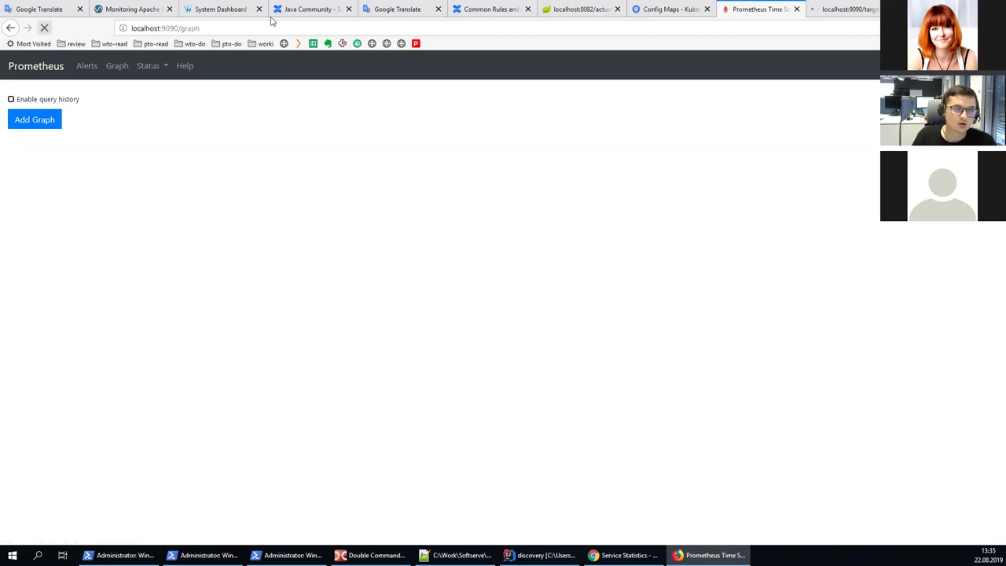
left_click(857, 9)
left_click(44, 27)
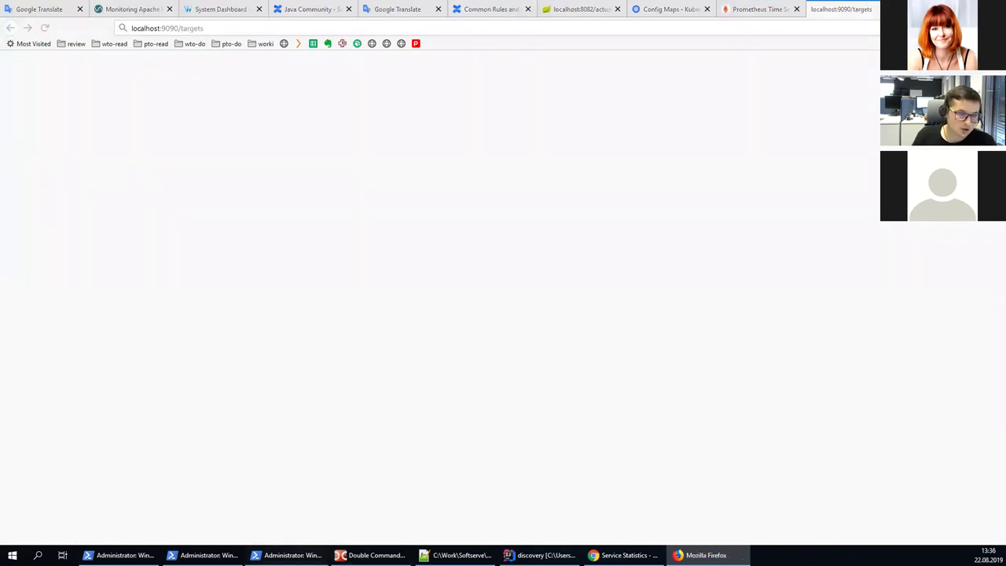
Step: Stop the running port-forward in PowerShell and restart it for the Prometheus pod on 9090:9090 in the monitoring namespace
key("alt+Tab")
key("ctrl+c")
key("Up")
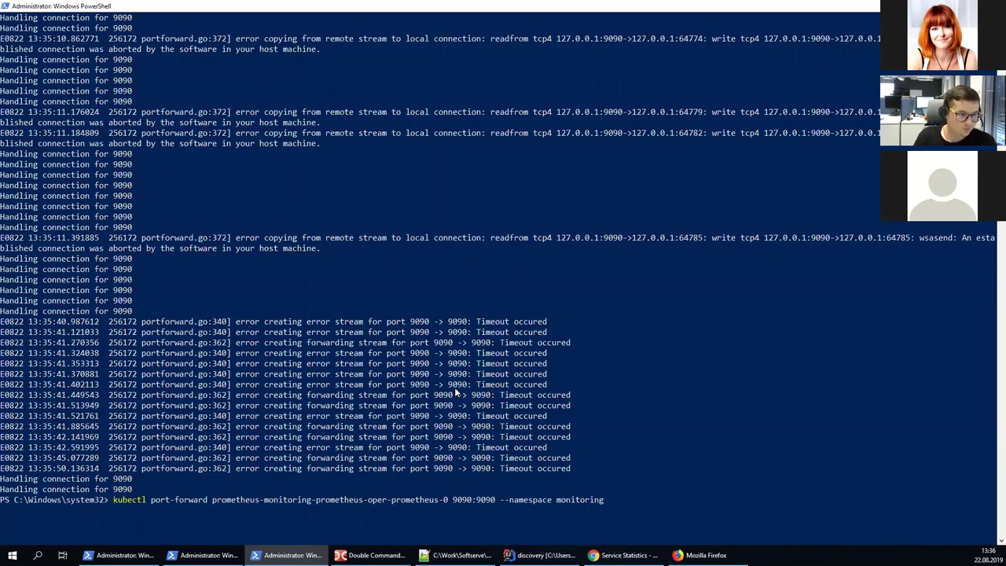
key("Return")
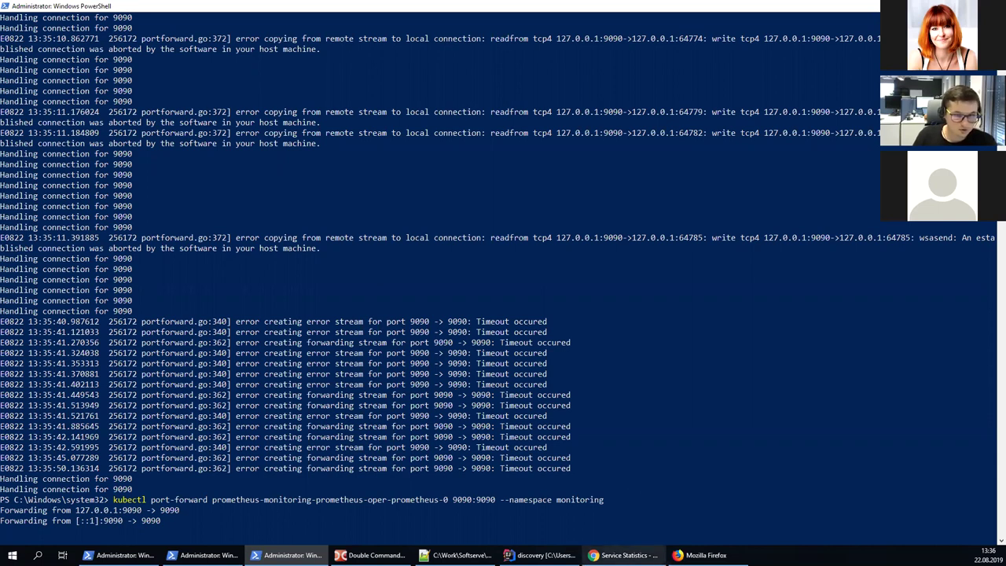
Step: Return to Firefox and load localhost:9090/targets again
left_click(702, 555)
left_click(441, 23)
left_click(444, 24)
key("Return")
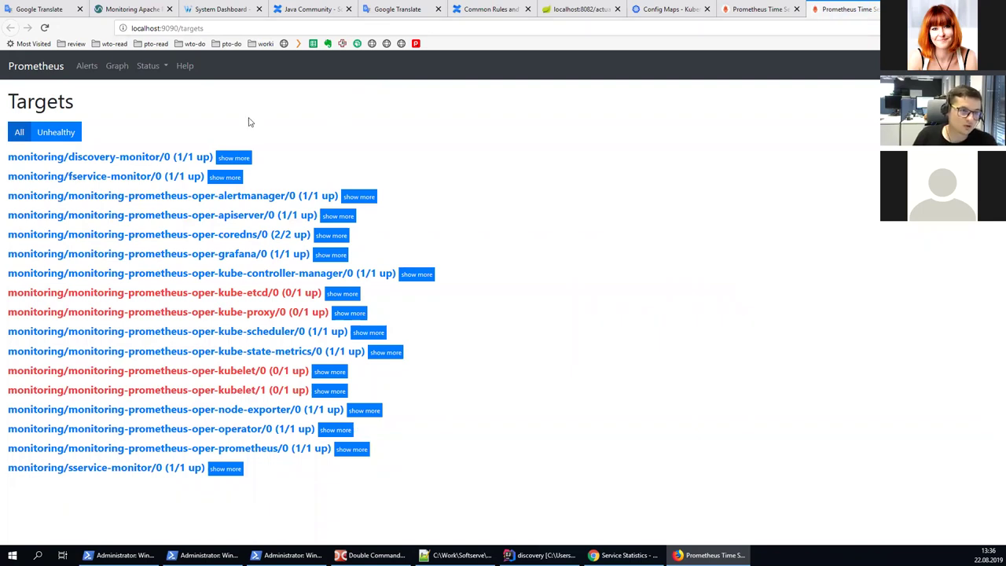
Step: Examine the endpoint details of the discovery-monitor/0 target and the error of the kubelet/0 target, leaving kubelet/0 collapsed
left_click(233, 159)
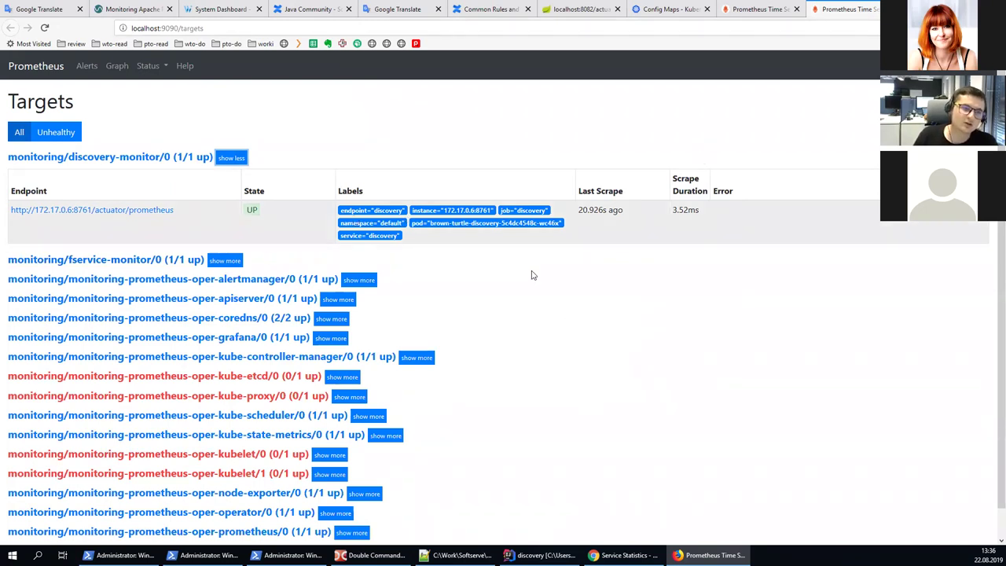
scroll(585, 318, "down", 1)
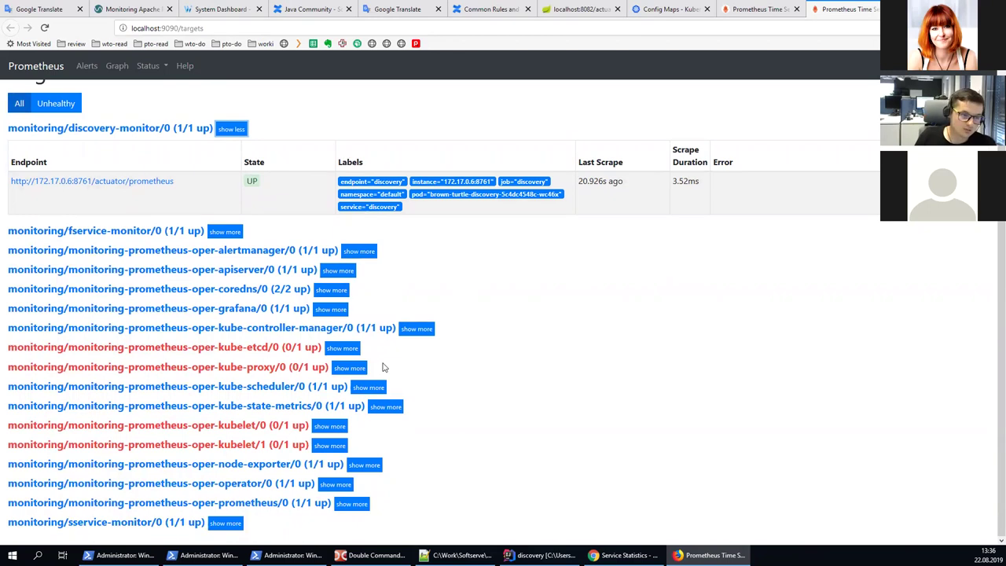
left_click(329, 426)
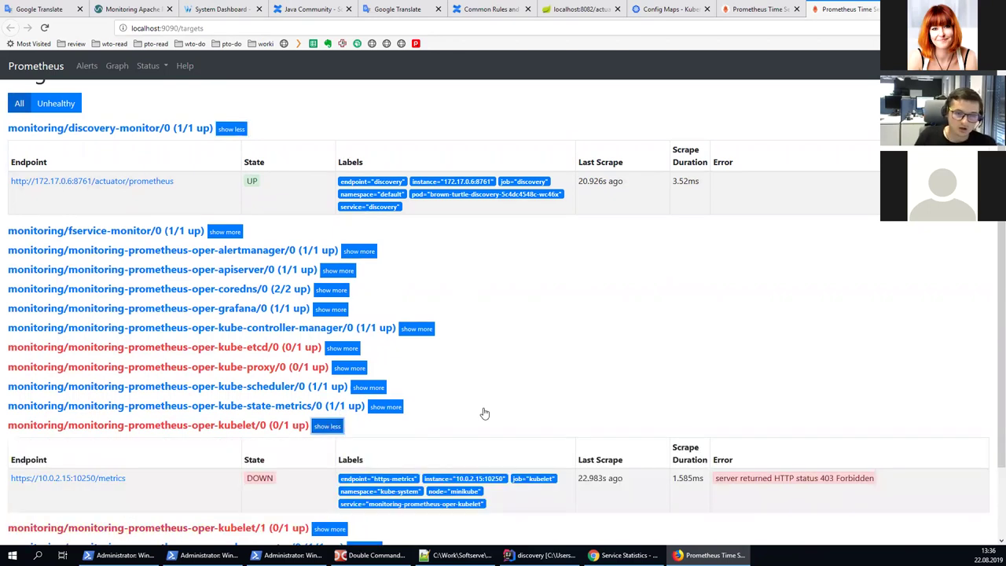
scroll(482, 413, "down", 2)
left_click_drag(771, 395, 831, 395)
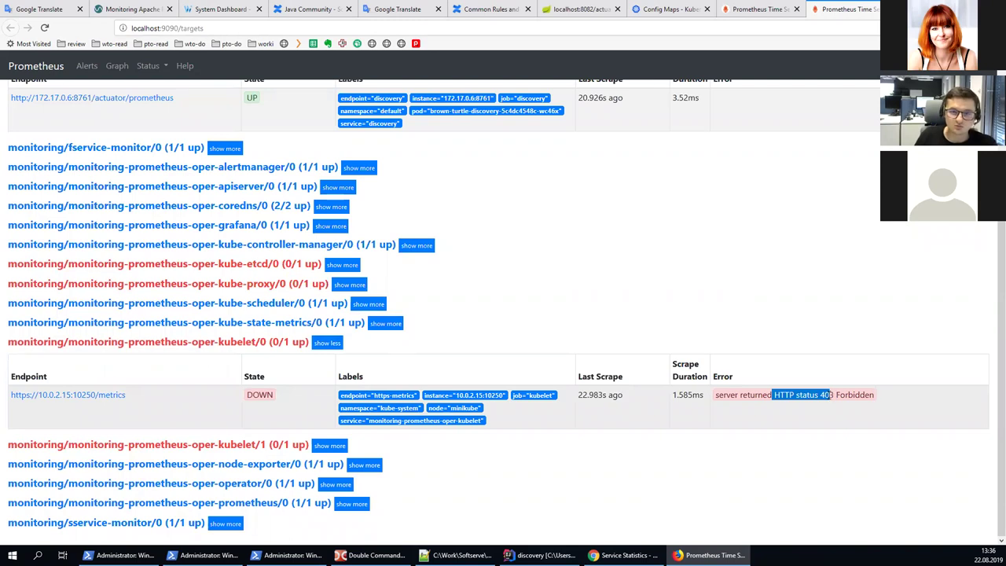
left_click(825, 397)
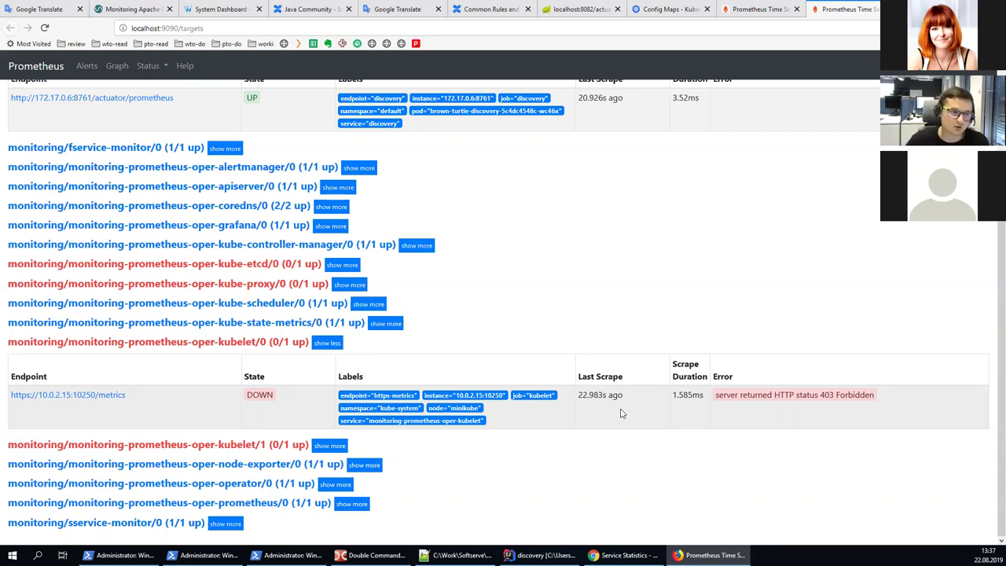
left_click(324, 344)
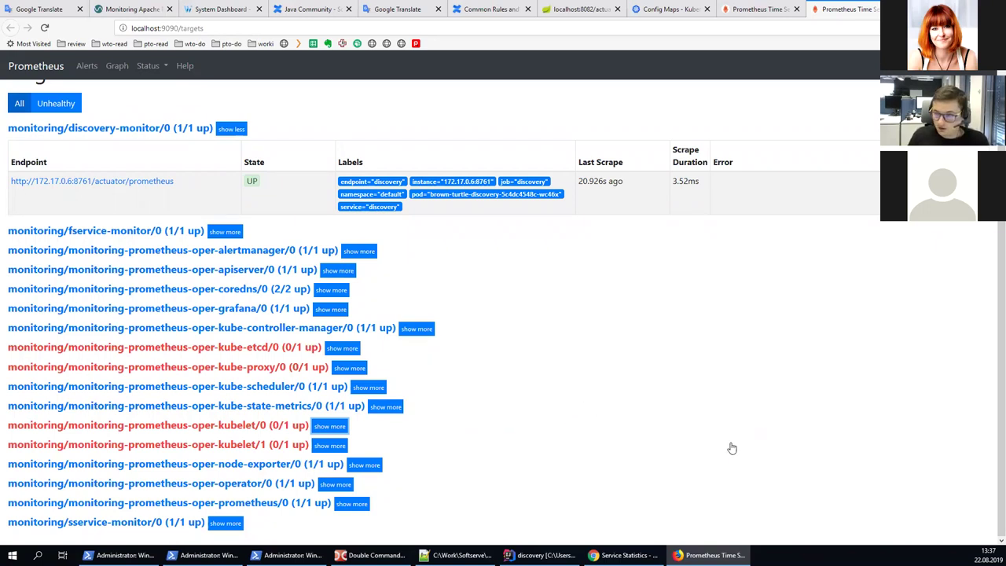
Step: Open the Prometheus Service Discovery page and review its list of monitors and active targets
left_click(148, 65)
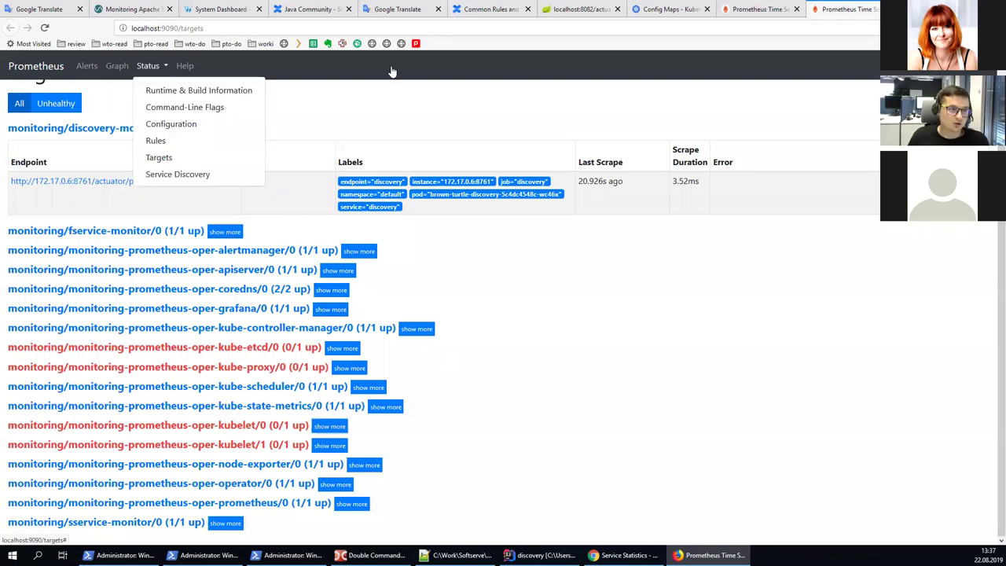
left_click(160, 174)
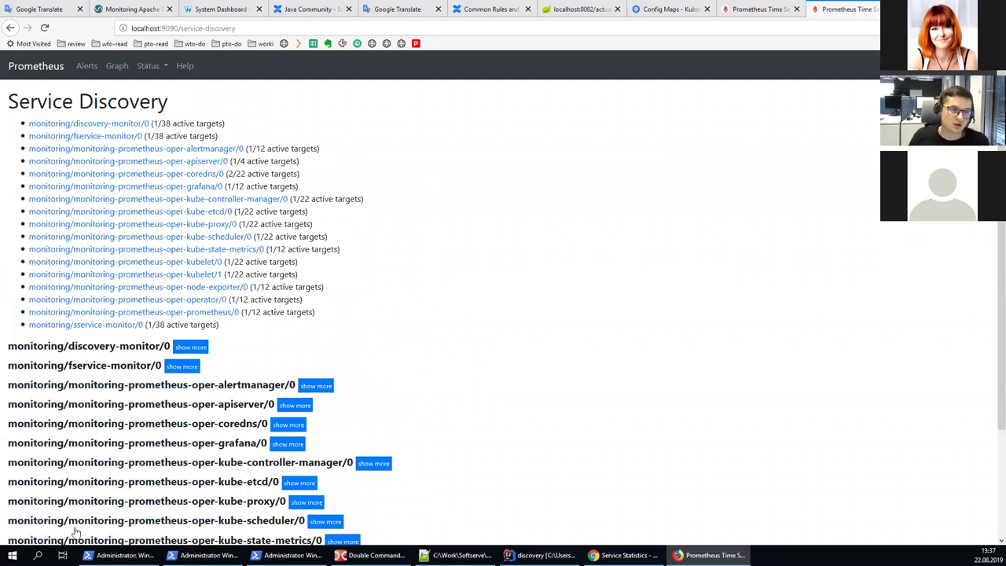
scroll(386, 371, "down", 3)
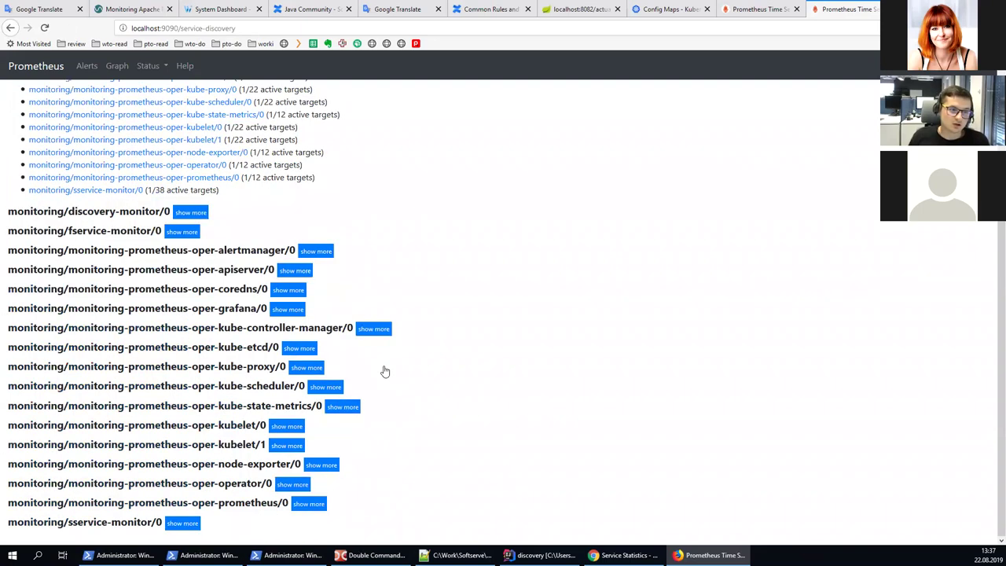
scroll(385, 371, "up", 3)
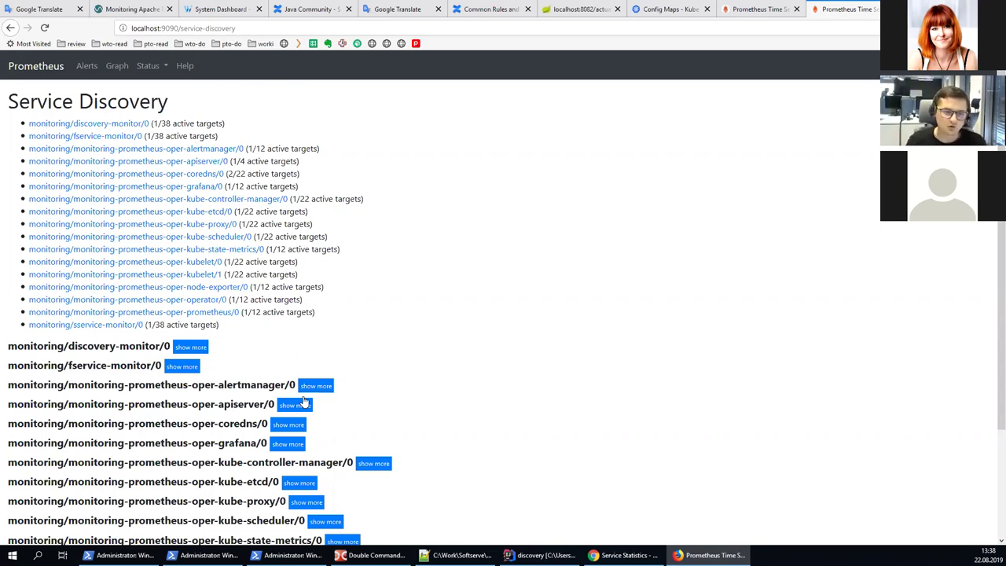
Step: Switch to the Grafana Service Statistics dashboard in Chrome and open the dashboard import page, discarding the unsaved changes
left_click(624, 554)
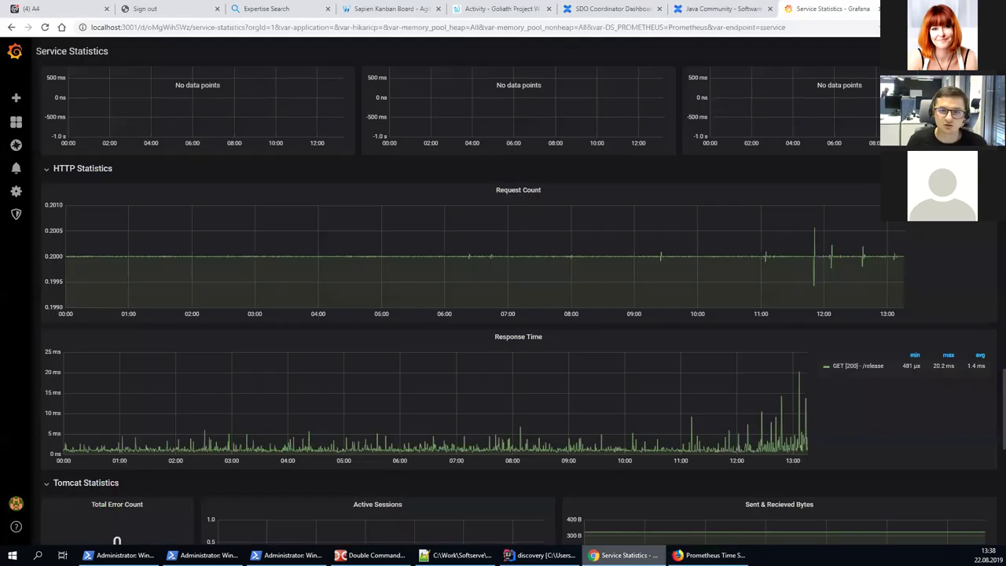
scroll(436, 373, "up", 15)
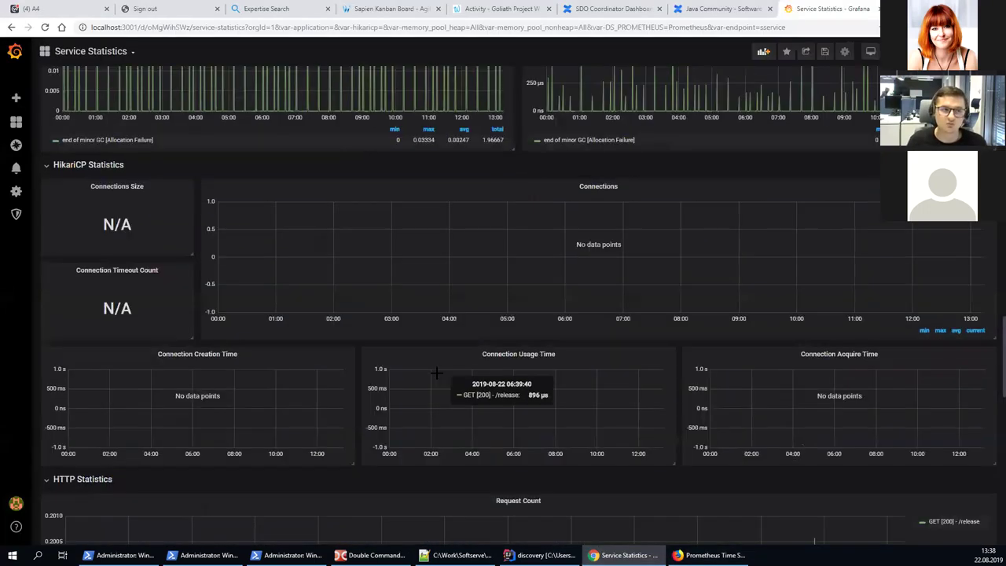
scroll(161, 131, "up", 3)
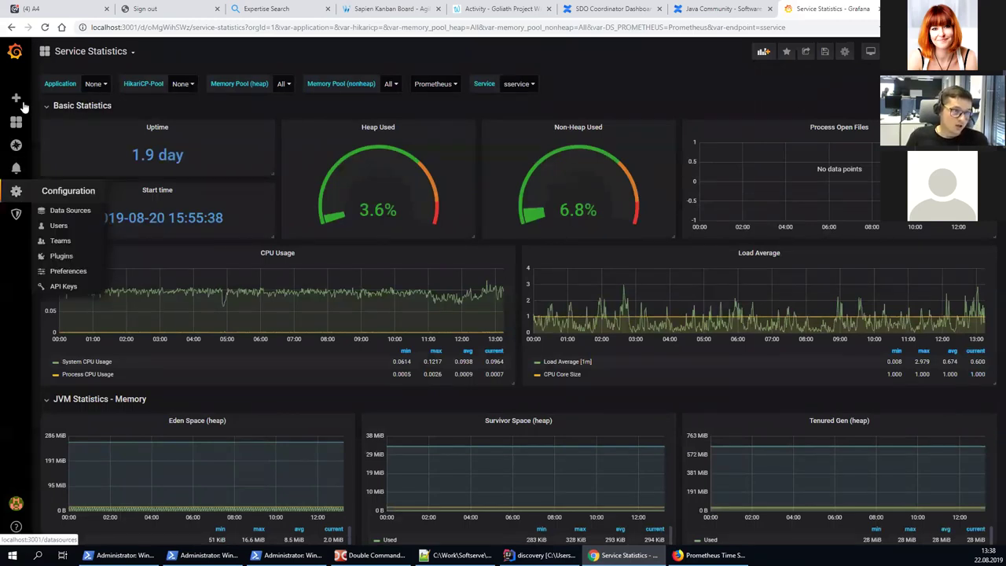
mouse_move(18, 98)
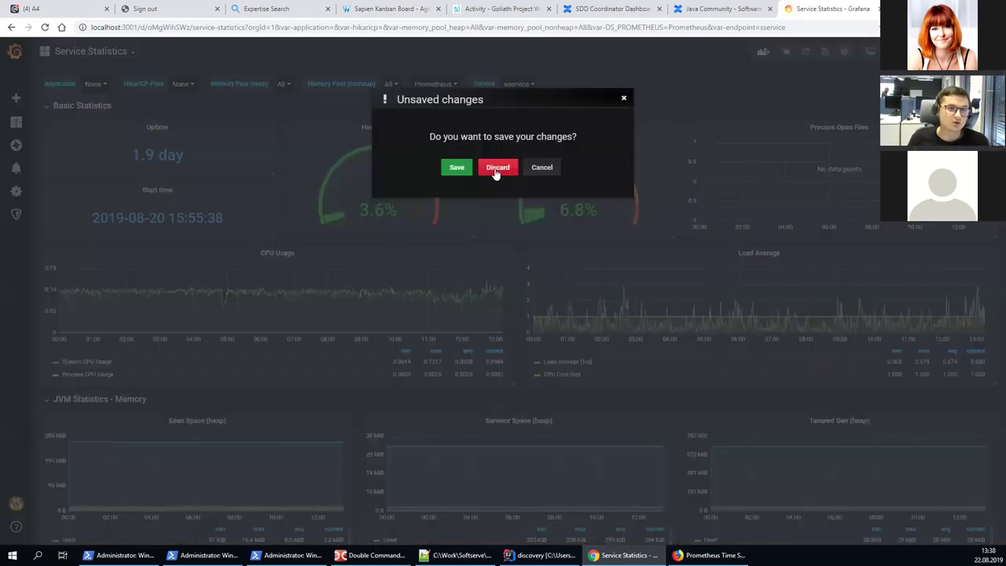
left_click(494, 169)
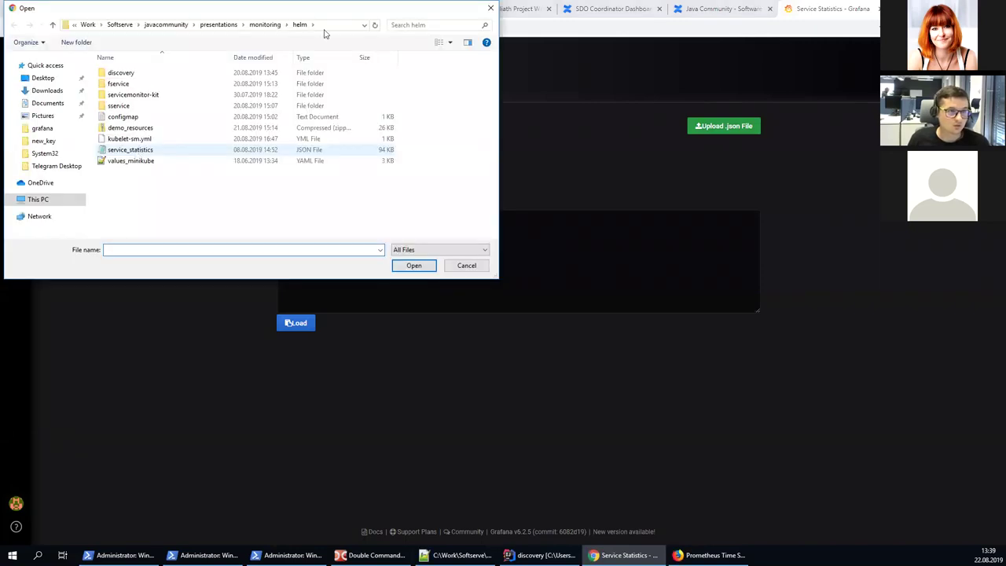
Step: From the JSON upload file dialog, open service_statistics in Notepad++ and examine its panel definitions and metric expressions
left_click(129, 151)
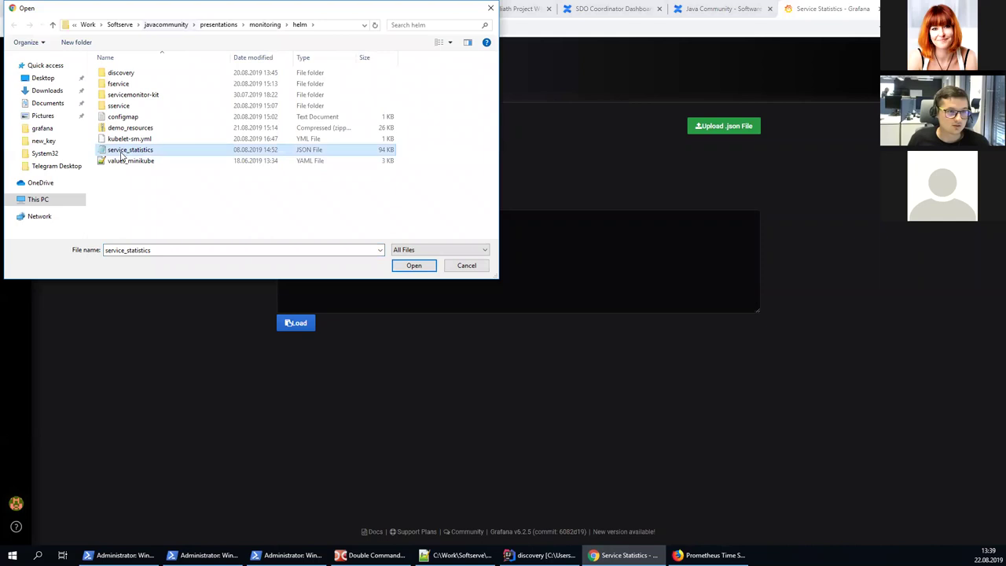
double_click(124, 150)
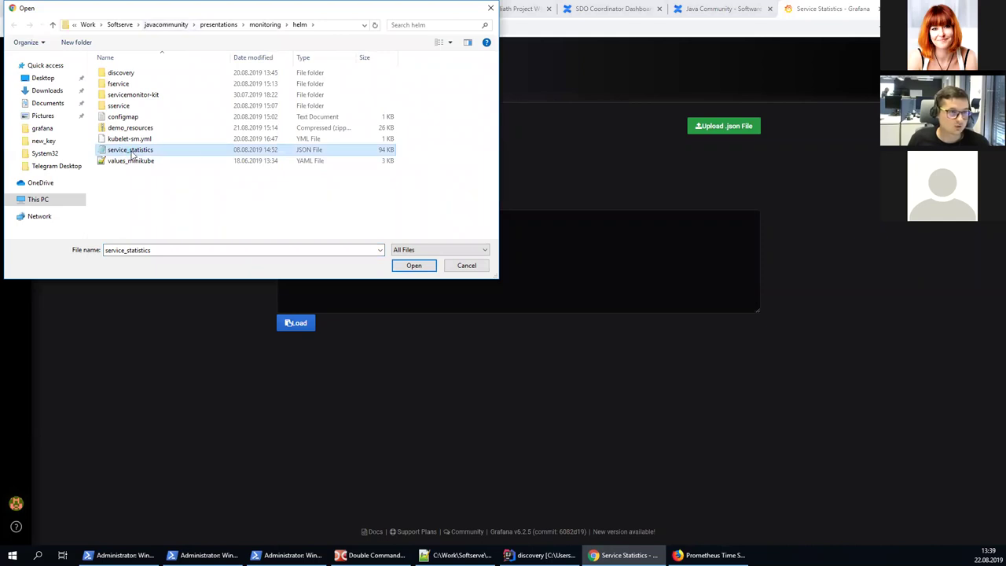
right_click(131, 153)
left_click(163, 219)
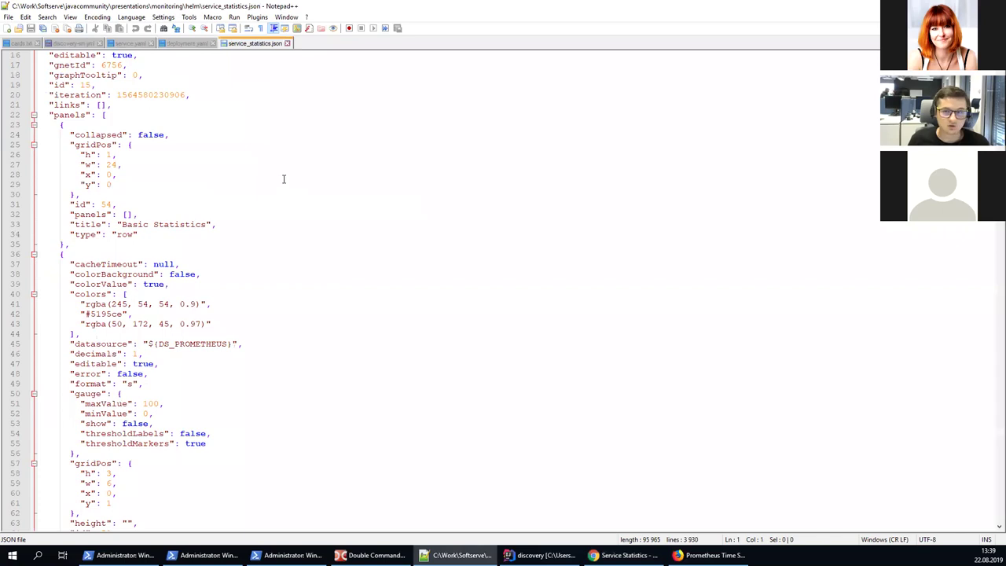
scroll(284, 179, "down", 20)
scroll(284, 179, "down", 20)
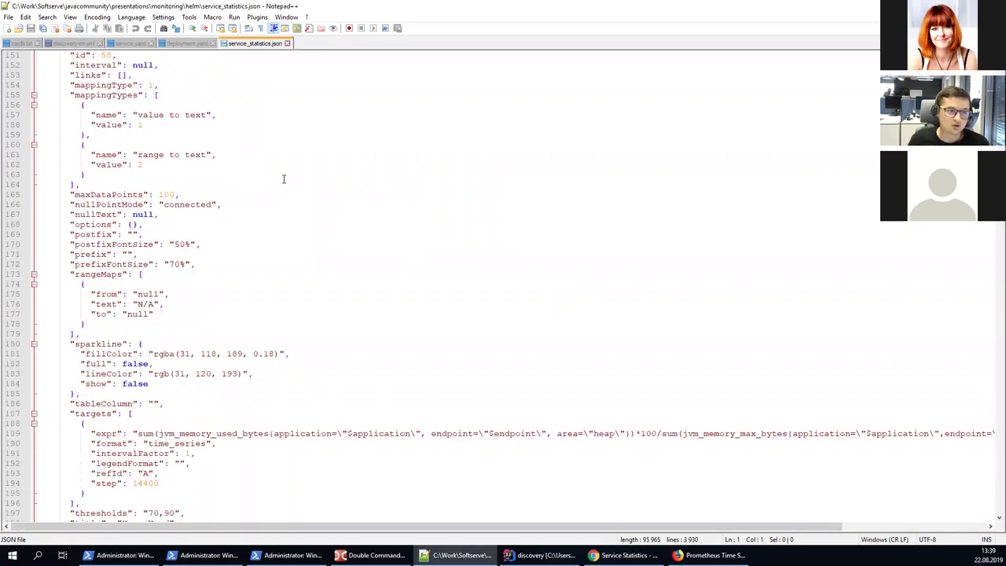
scroll(292, 172, "down", 20)
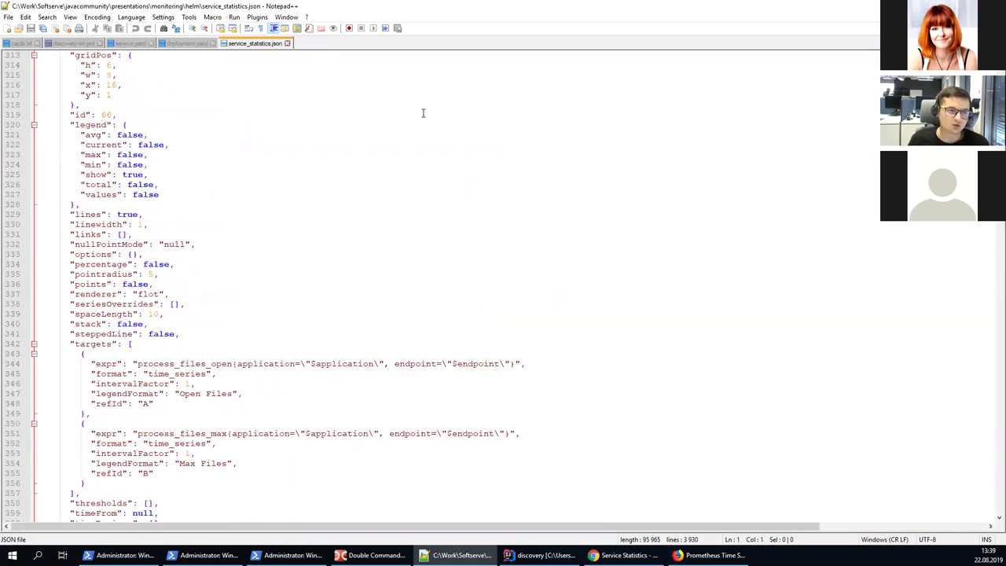
scroll(423, 113, "down", 20)
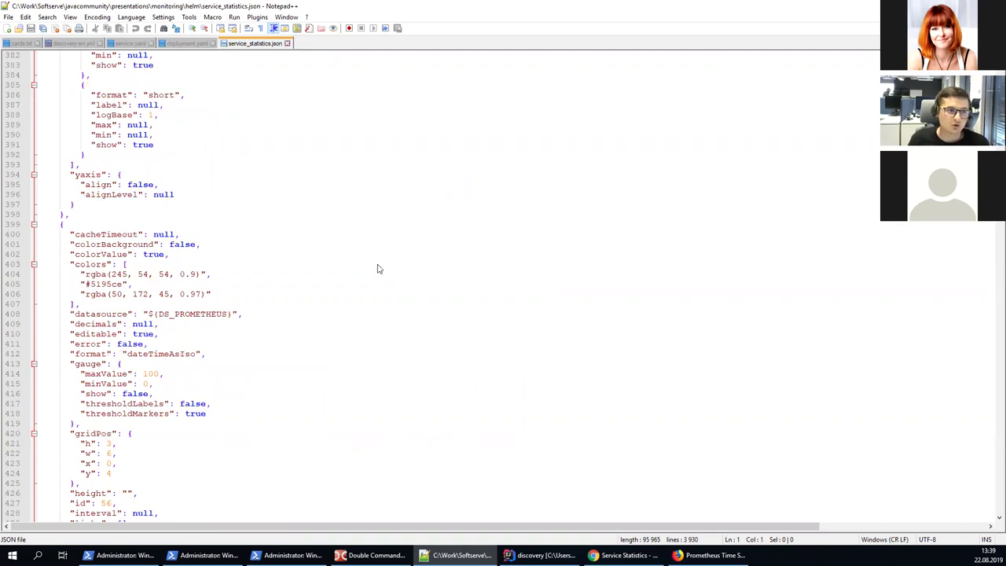
Step: Return to Grafana and load service_statistics into the dashboard import form, and switch to the References slide
key("alt+Tab")
left_click(414, 265)
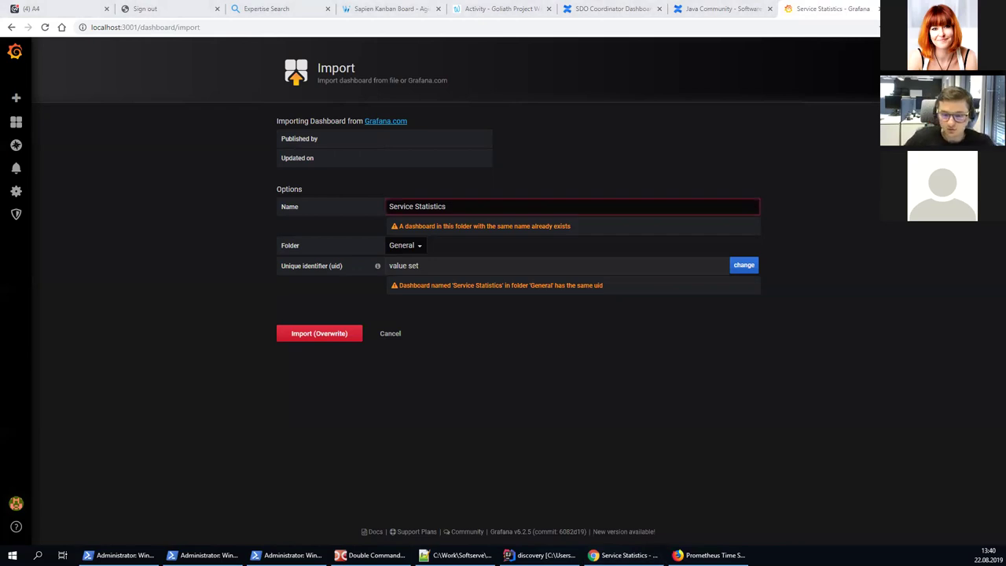
key("alt+Tab")
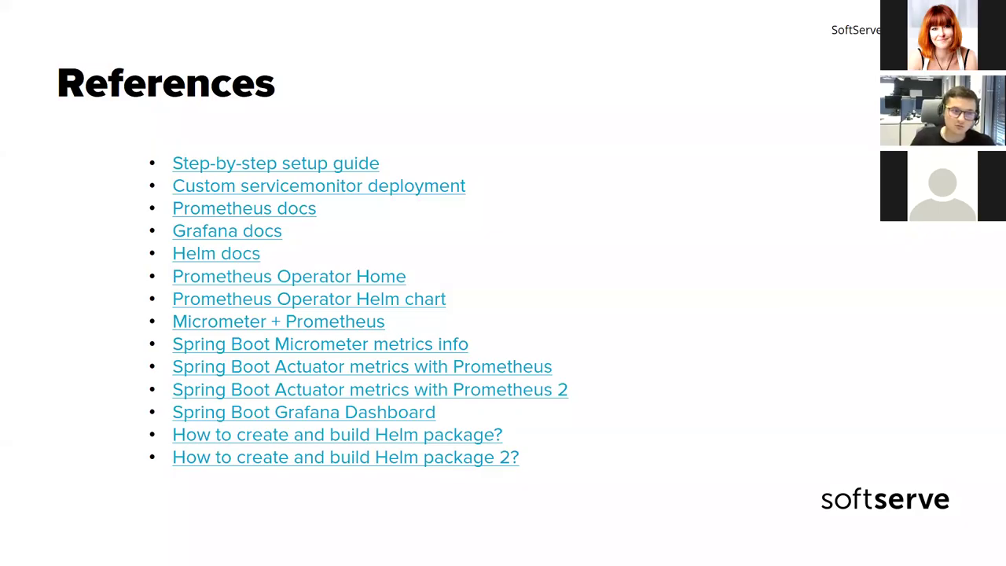